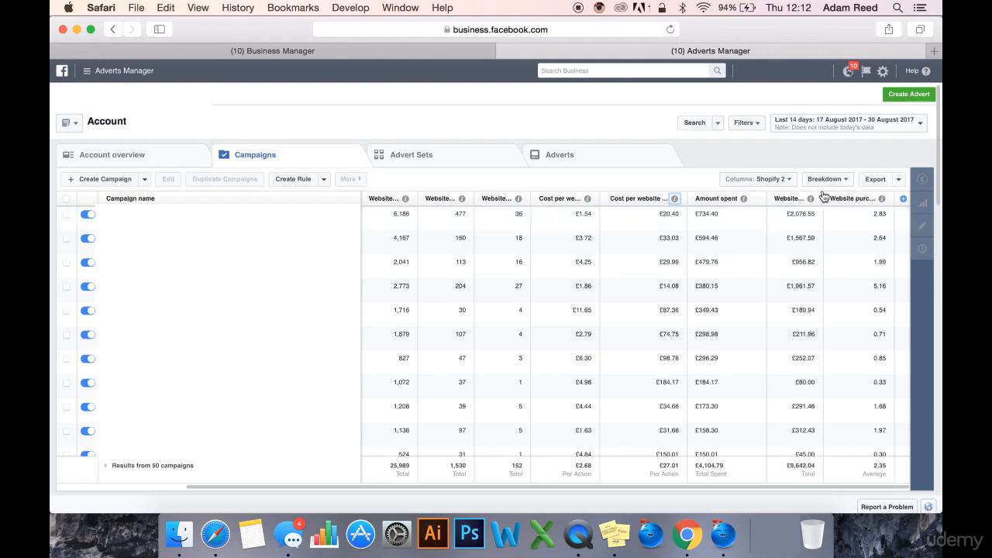
Step: Set the campaign report's date range to 17 August 2017 - 31 August 2017
{"action": "left_click", "coordinate": [885, 126]}
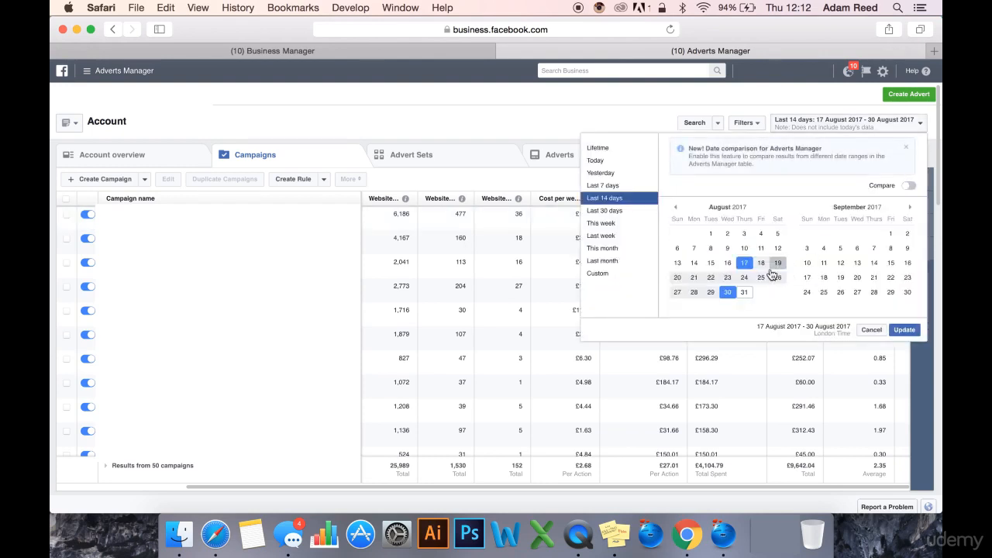
{"action": "left_click", "coordinate": [743, 263]}
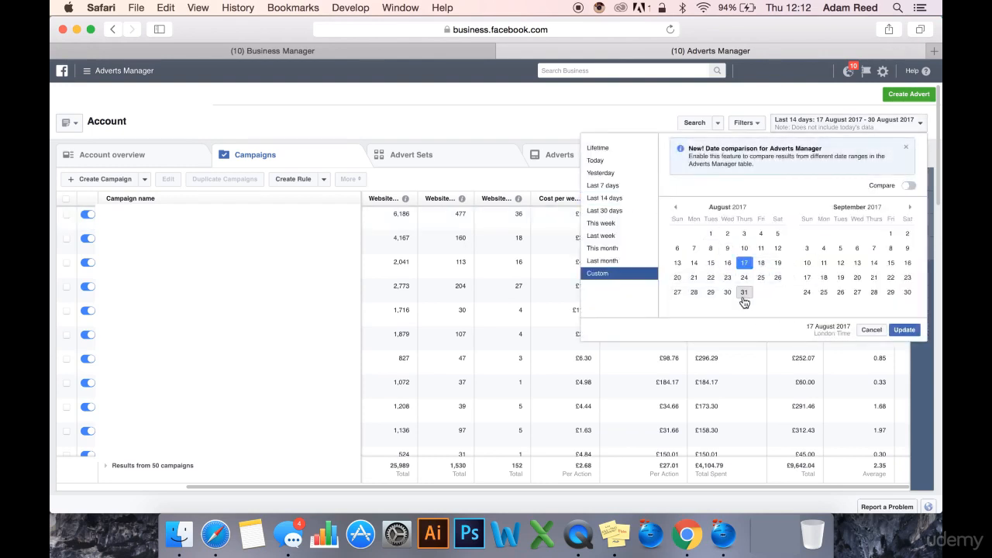
{"action": "left_click", "coordinate": [744, 292]}
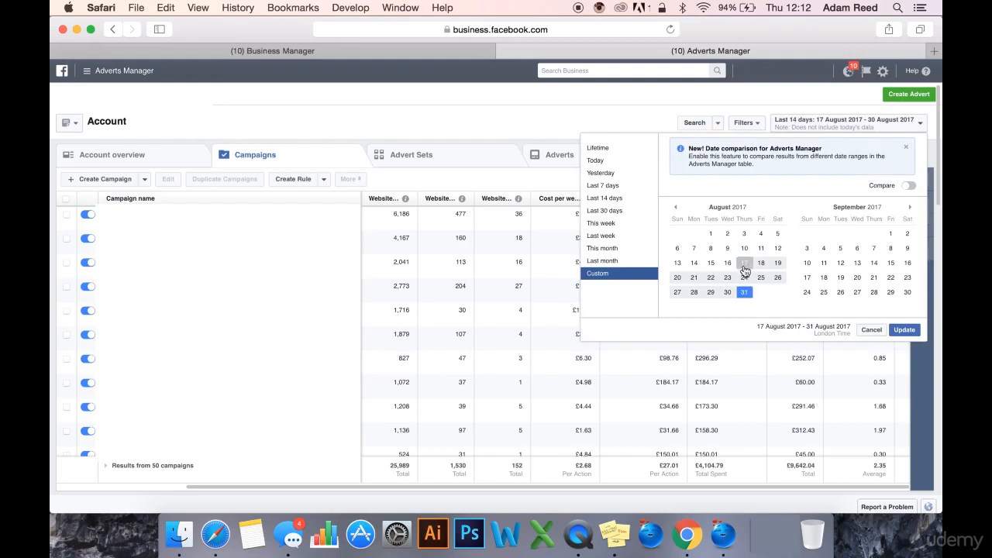
{"action": "left_click", "coordinate": [903, 330]}
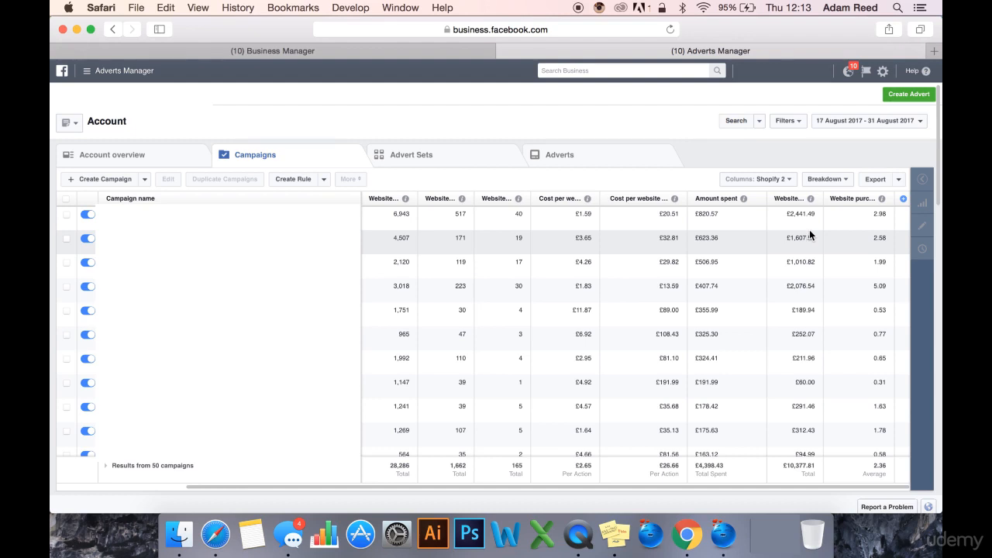
Step: Turn off the three low-return campaigns with £191.99, £325.30 and £355.99 spent
{"action": "mouse_move", "coordinate": [673, 199]}
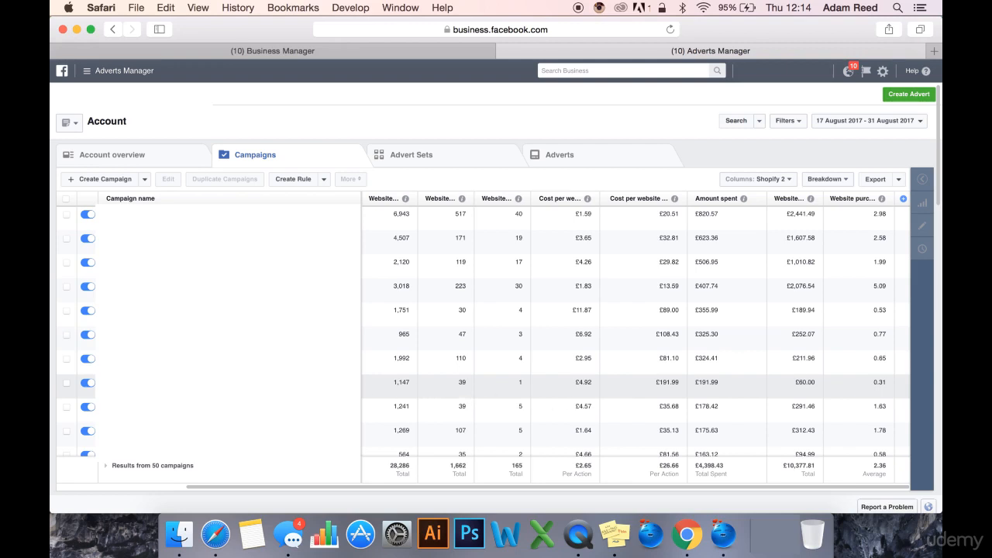
{"action": "left_click", "coordinate": [87, 385]}
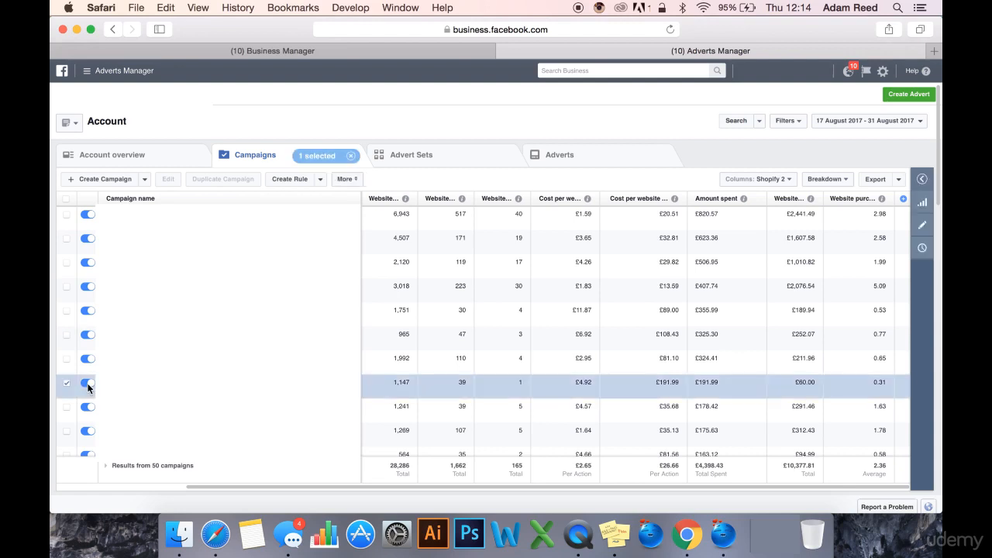
{"action": "left_click", "coordinate": [87, 334]}
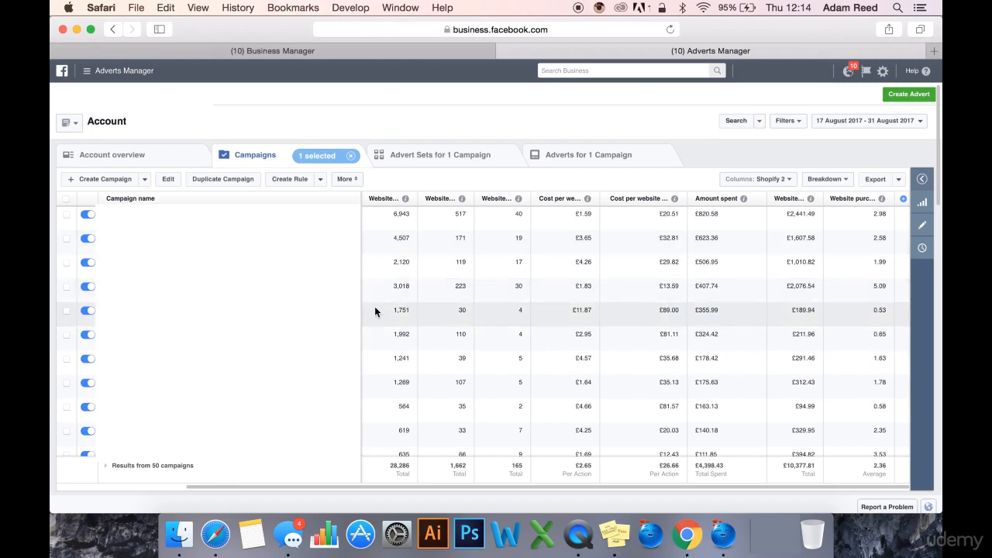
{"action": "left_click", "coordinate": [87, 311]}
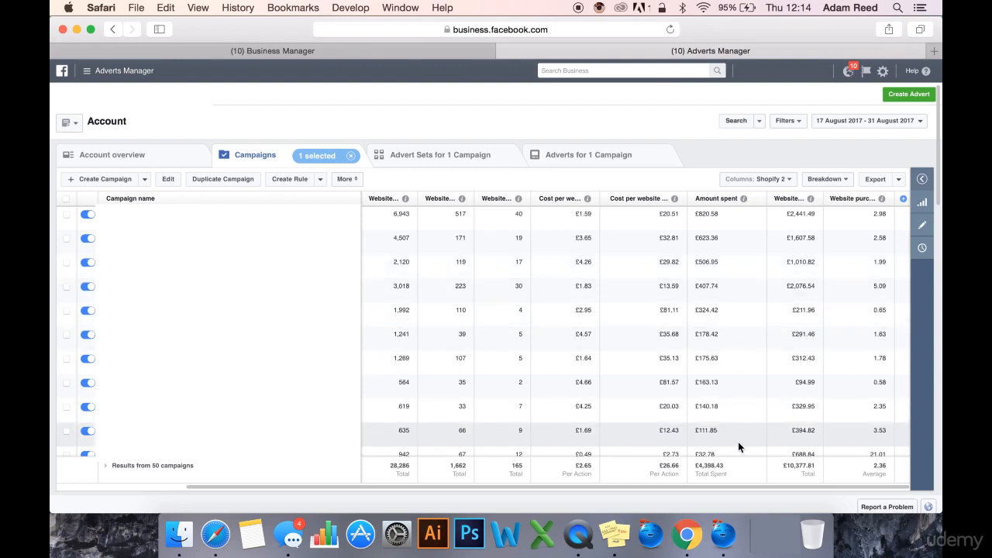
Step: Compare the account's total amount spent with its total website revenue for the period
{"action": "left_click_drag", "start_coordinate": [724, 466], "coordinate": [699, 466]}
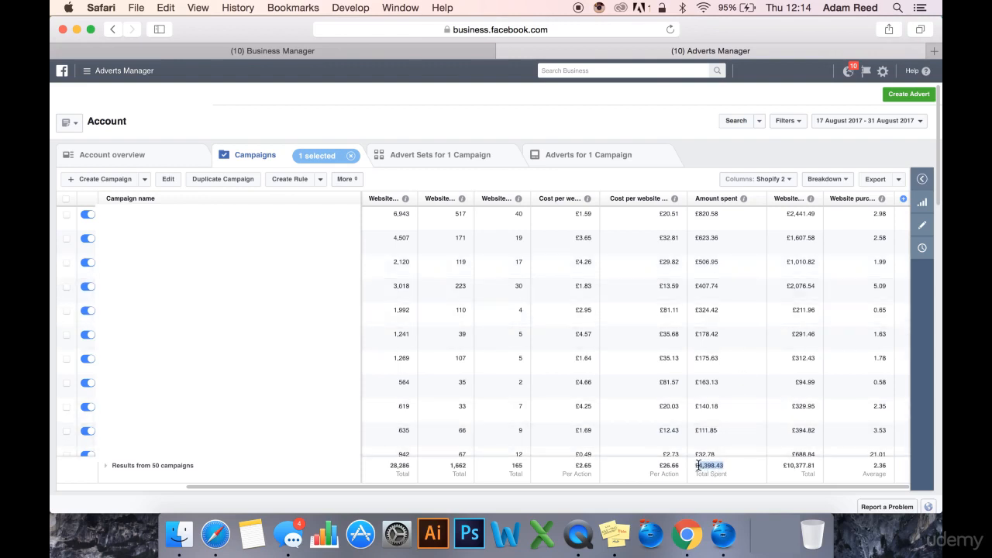
{"action": "left_click", "coordinate": [709, 465]}
{"action": "left_click_drag", "start_coordinate": [776, 465], "coordinate": [815, 465]}
{"action": "left_click", "coordinate": [802, 431]}
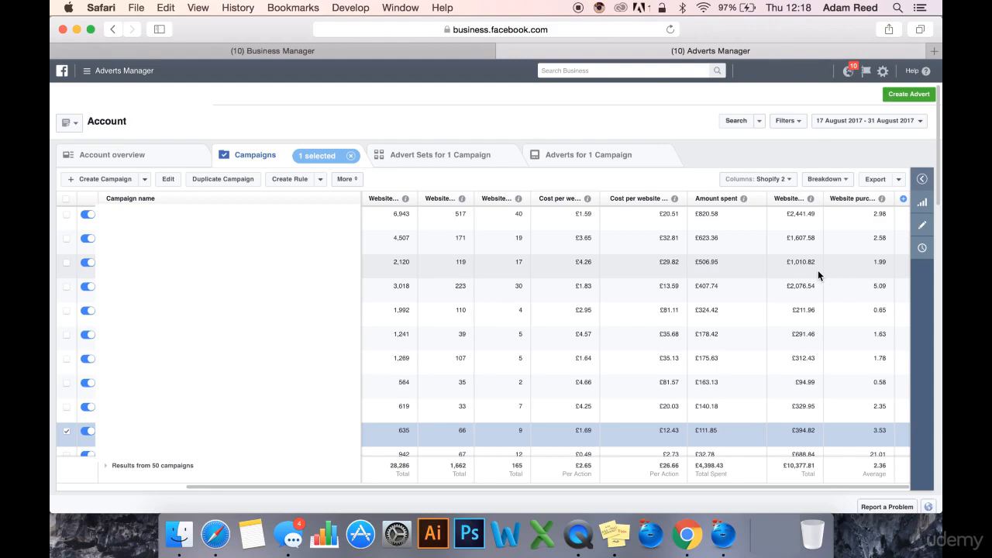
Step: Review the spend and website revenue of the lower-spending active campaigns down to the switched-off ones
{"action": "scroll", "coordinate": [780, 329], "scroll_direction": "down", "scroll_amount": 1}
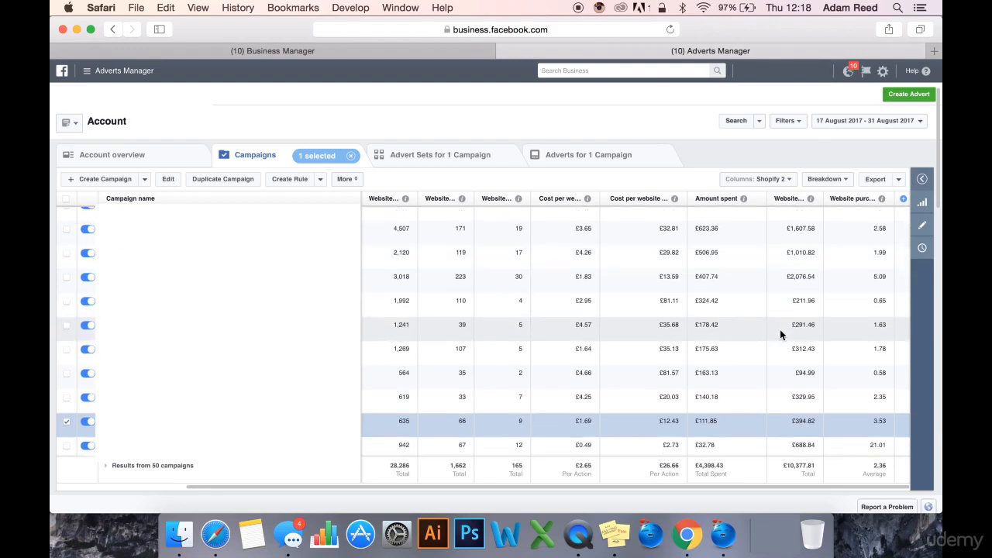
{"action": "scroll", "coordinate": [783, 332], "scroll_direction": "down", "scroll_amount": 1}
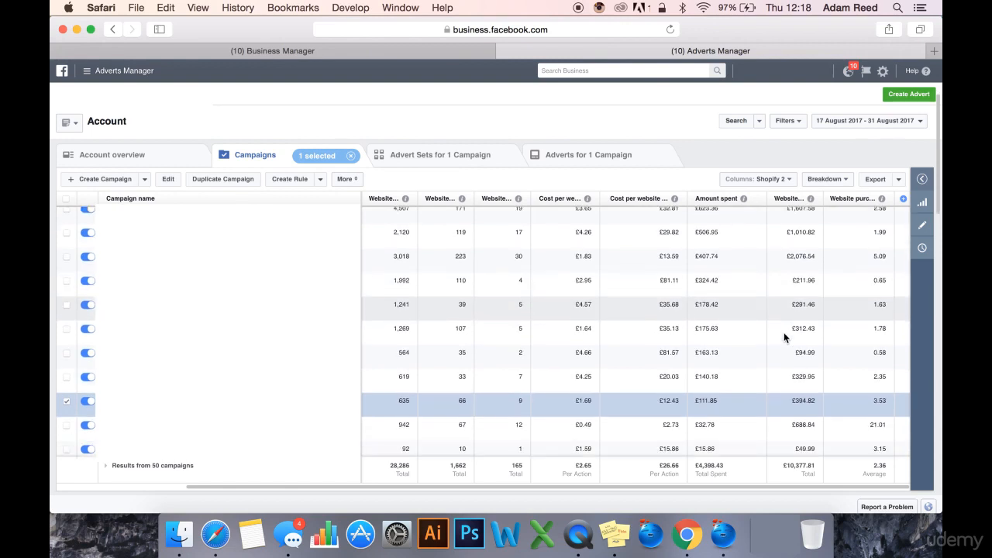
{"action": "scroll", "coordinate": [783, 344], "scroll_direction": "down", "scroll_amount": 2}
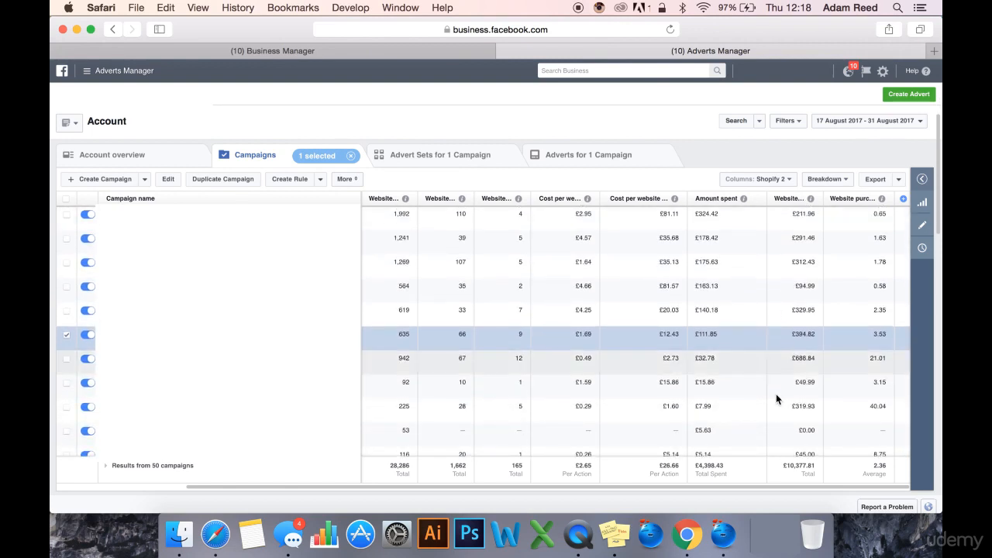
{"action": "scroll", "coordinate": [780, 411], "scroll_direction": "down", "scroll_amount": 1}
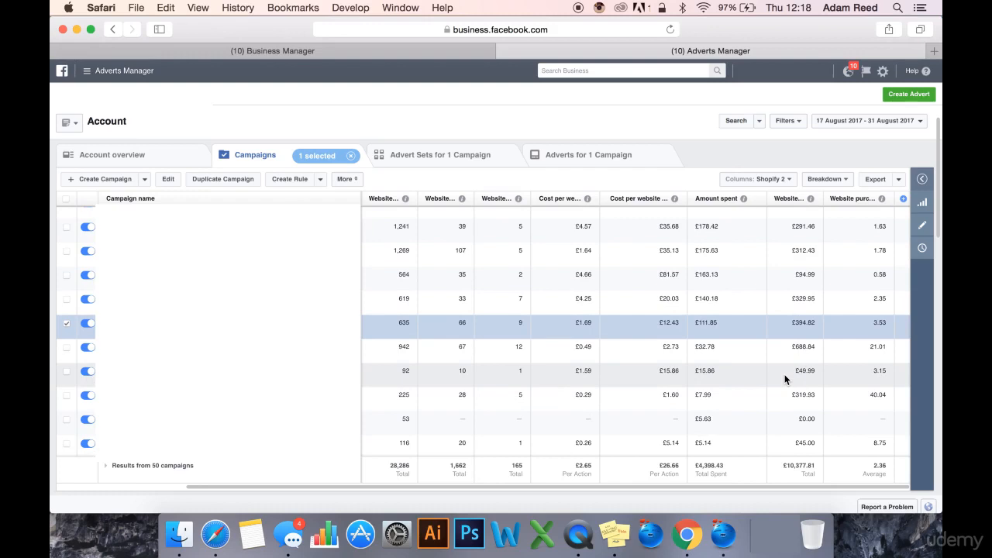
{"action": "scroll", "coordinate": [784, 377], "scroll_direction": "down", "scroll_amount": 1}
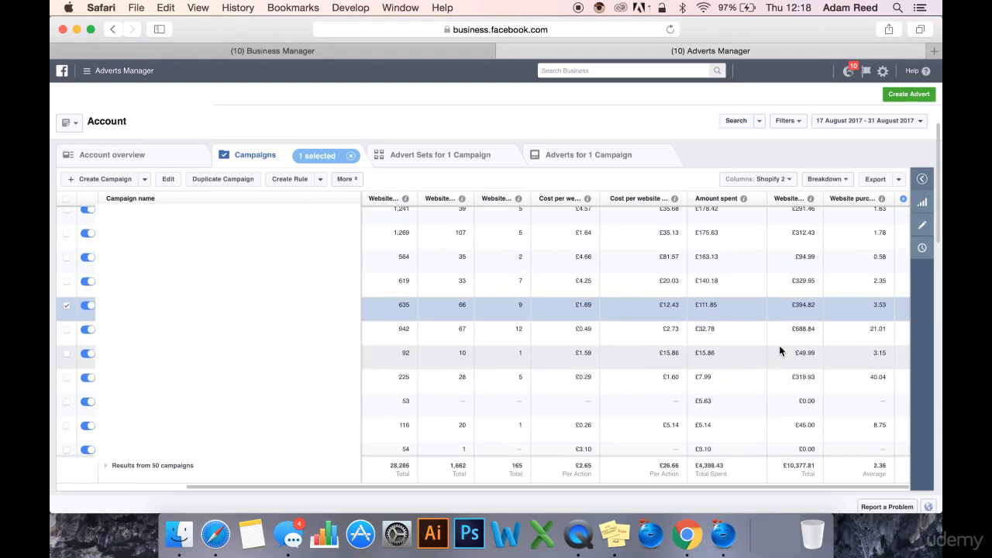
{"action": "left_click", "coordinate": [708, 361]}
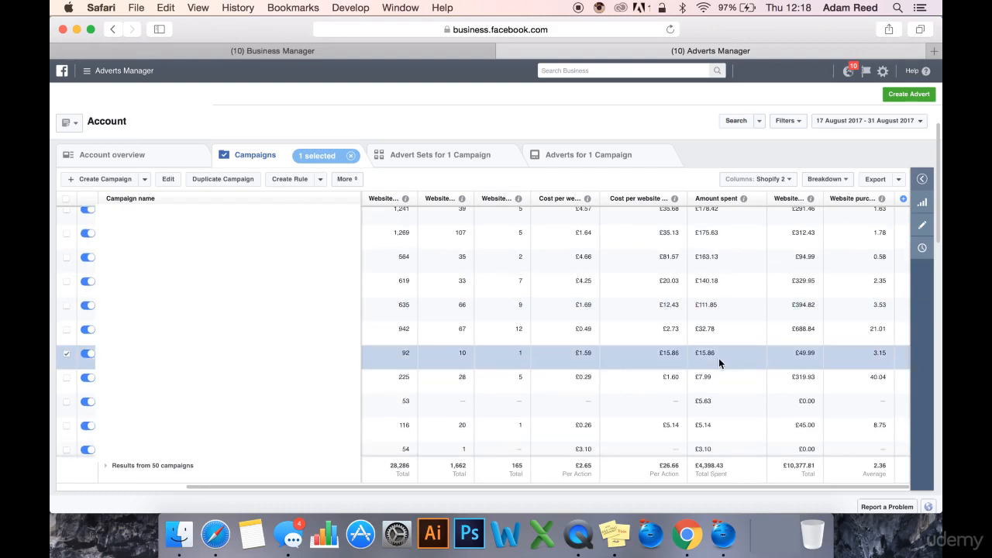
{"action": "left_click", "coordinate": [743, 414]}
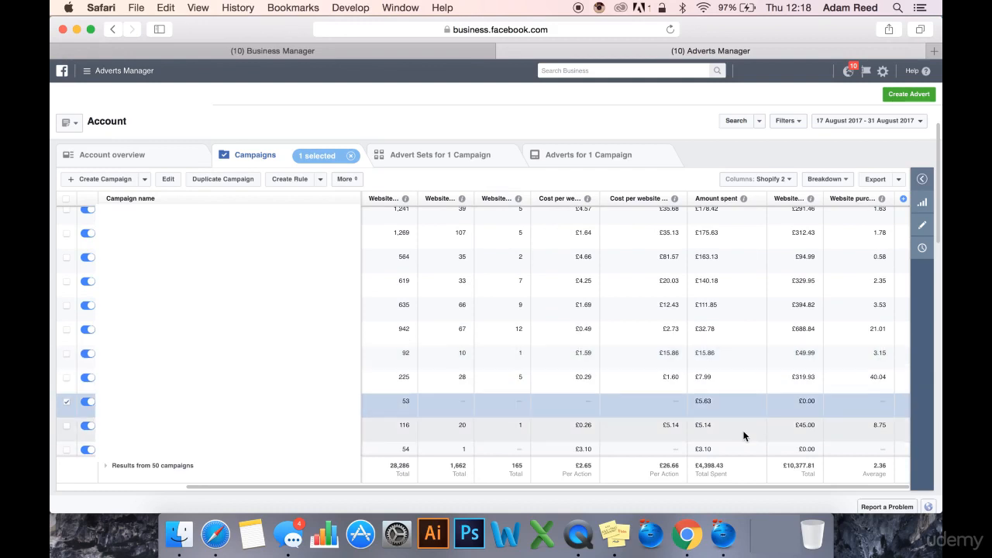
{"action": "left_click", "coordinate": [743, 431]}
{"action": "scroll", "coordinate": [742, 436], "scroll_direction": "down", "scroll_amount": 3}
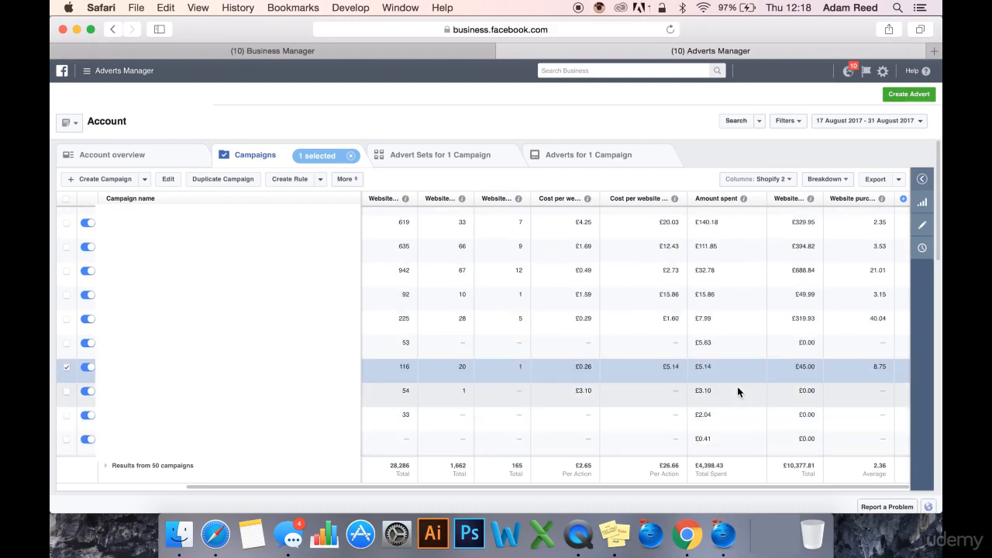
{"action": "left_click", "coordinate": [737, 388]}
{"action": "left_click", "coordinate": [737, 419]}
{"action": "left_click", "coordinate": [735, 445]}
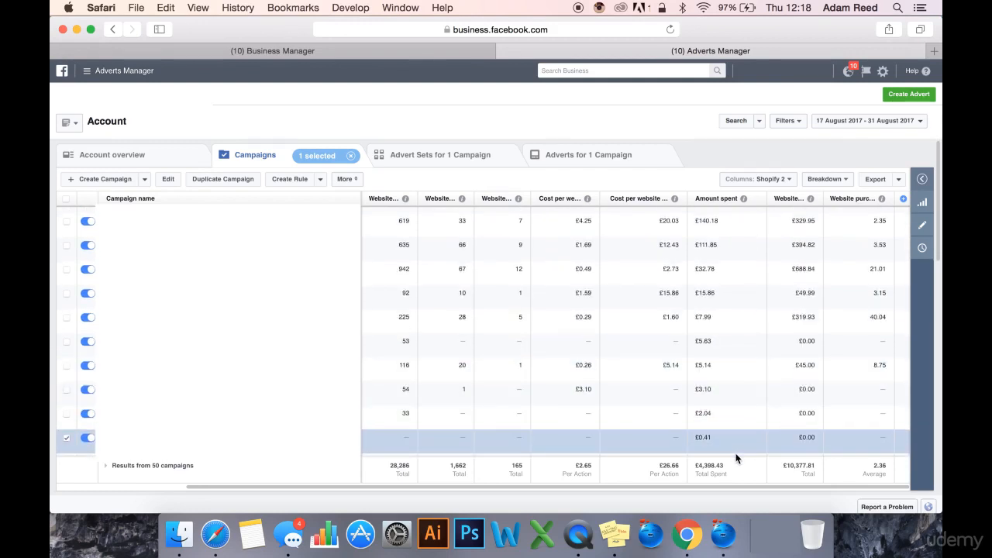
{"action": "scroll", "coordinate": [736, 458], "scroll_direction": "down", "scroll_amount": 2}
{"action": "scroll", "coordinate": [736, 458], "scroll_direction": "down", "scroll_amount": 2}
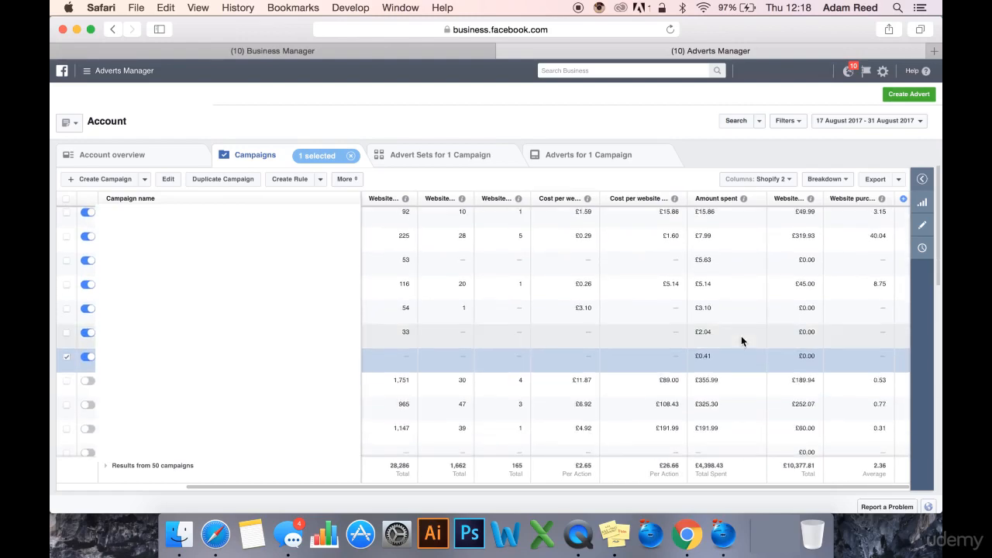
Step: Compare the spend and website purchase return of the £32.78 and £111.85 campaigns
{"action": "scroll", "coordinate": [744, 320], "scroll_direction": "up", "scroll_amount": 1}
{"action": "scroll", "coordinate": [744, 295], "scroll_direction": "up", "scroll_amount": 2}
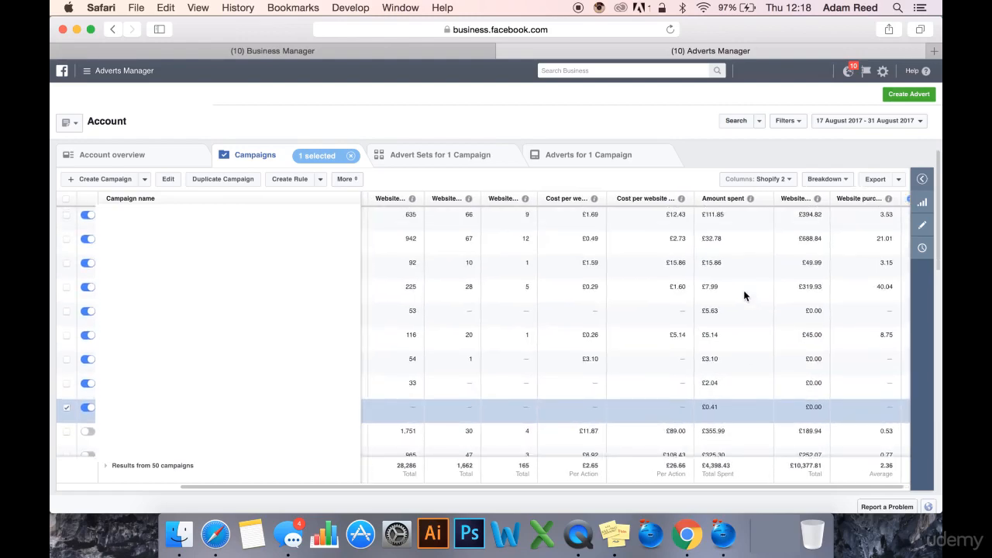
{"action": "scroll", "coordinate": [744, 285], "scroll_direction": "up", "scroll_amount": 3}
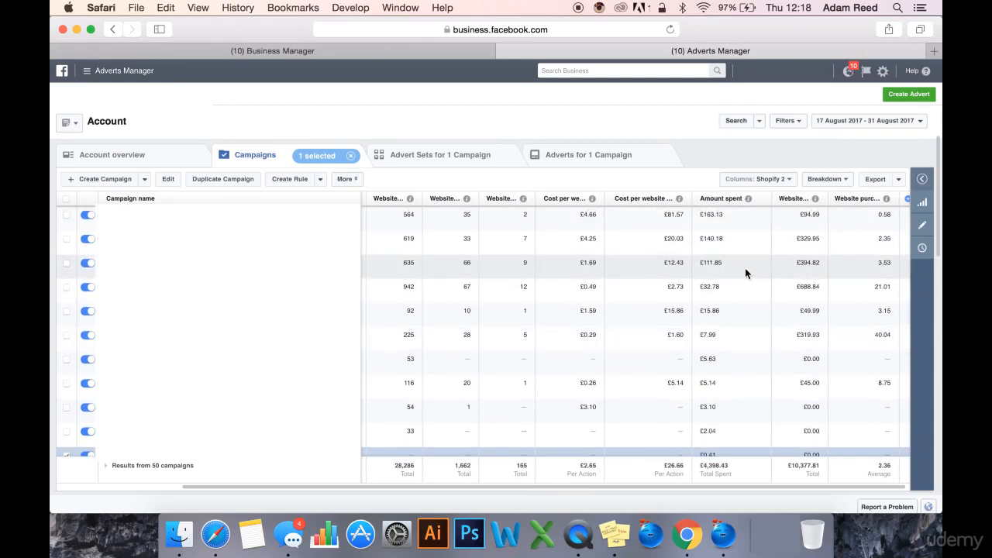
{"action": "scroll", "coordinate": [745, 273], "scroll_direction": "up", "scroll_amount": 2}
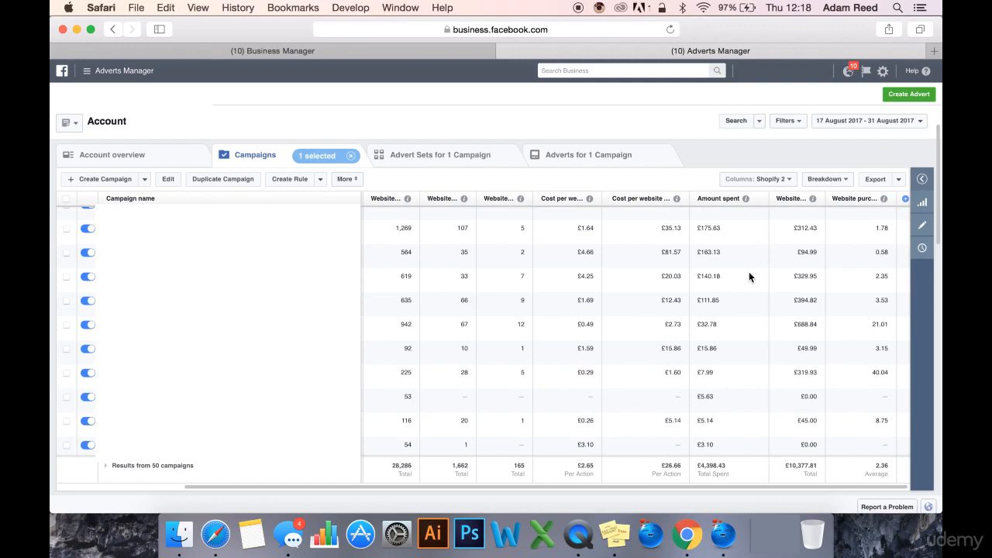
{"action": "left_click", "coordinate": [730, 328]}
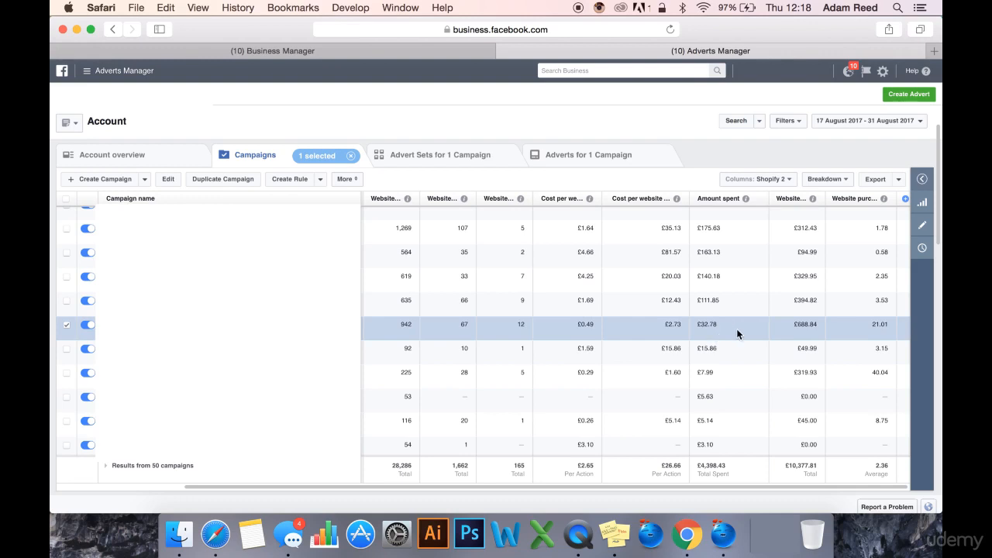
{"action": "left_click", "coordinate": [723, 304]}
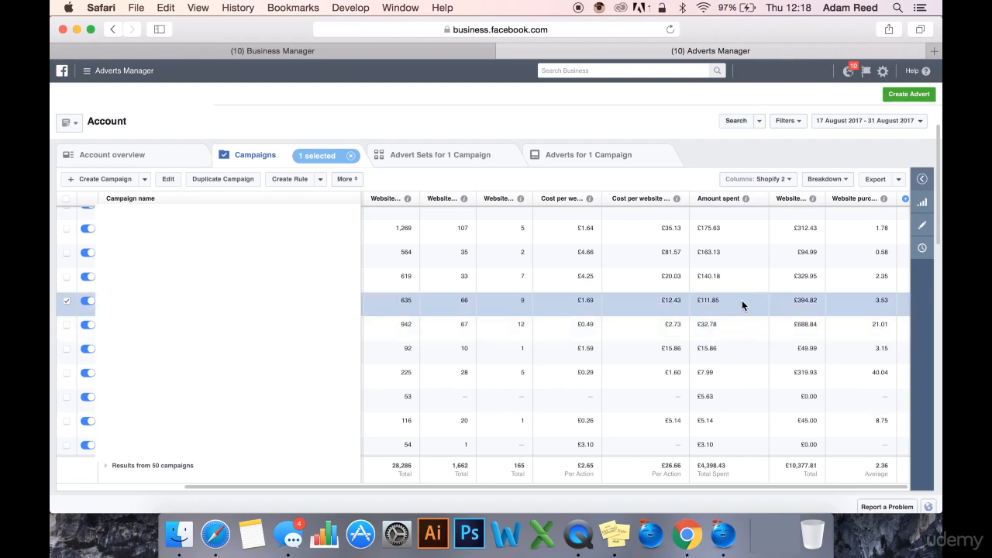
{"action": "left_click", "coordinate": [749, 332]}
{"action": "left_click", "coordinate": [740, 306]}
{"action": "left_click", "coordinate": [775, 326]}
{"action": "left_click_drag", "start_coordinate": [873, 325], "coordinate": [892, 326]}
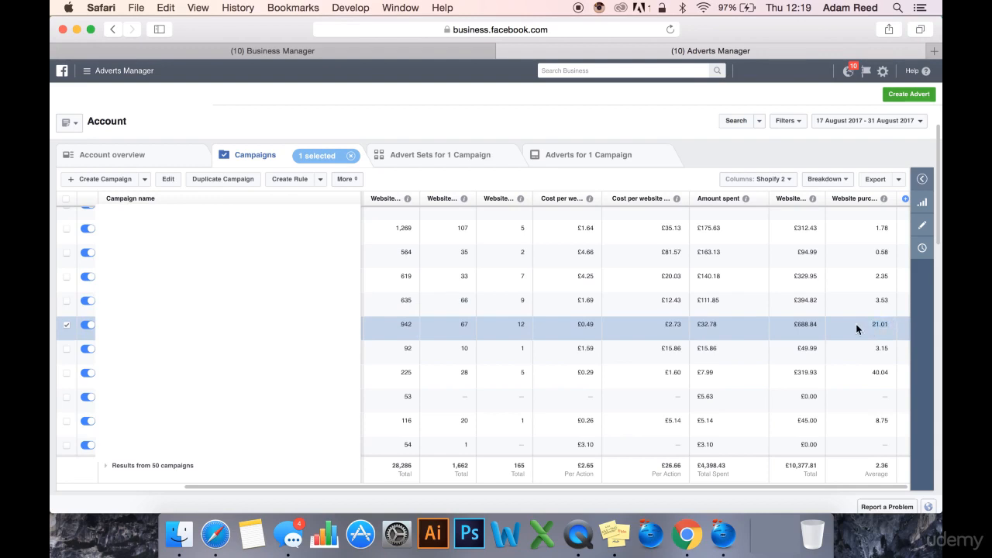
Step: Examine the website revenue and purchase return of the campaign with £7.99 spent
{"action": "scroll", "coordinate": [852, 268], "scroll_direction": "up", "scroll_amount": 1}
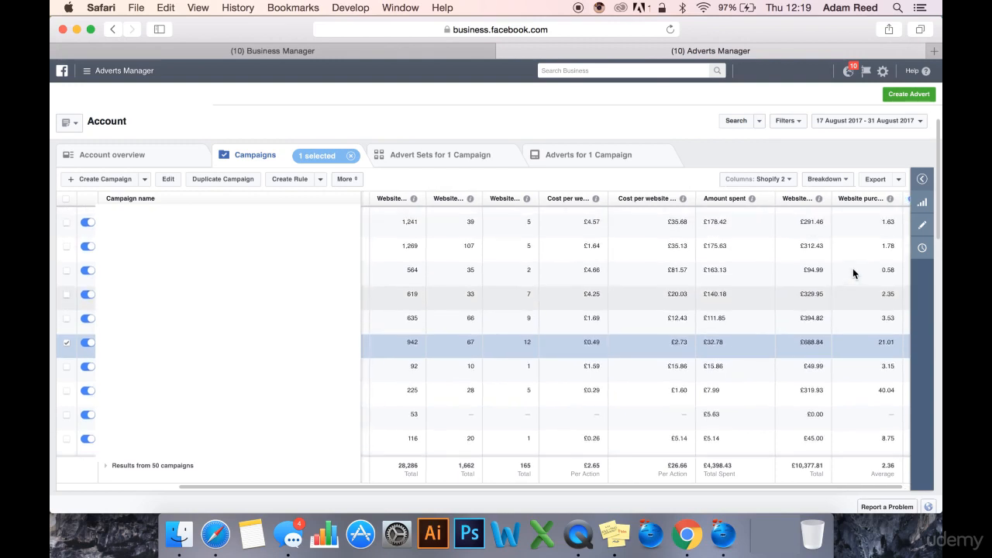
{"action": "scroll", "coordinate": [852, 273], "scroll_direction": "right", "scroll_amount": 1}
{"action": "scroll", "coordinate": [853, 273], "scroll_direction": "up", "scroll_amount": 1}
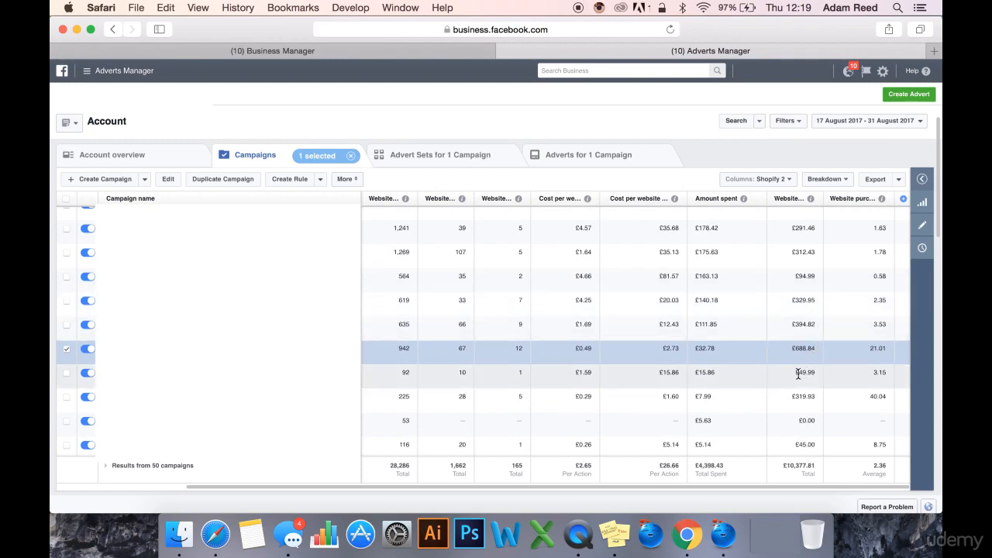
{"action": "left_click", "coordinate": [794, 402]}
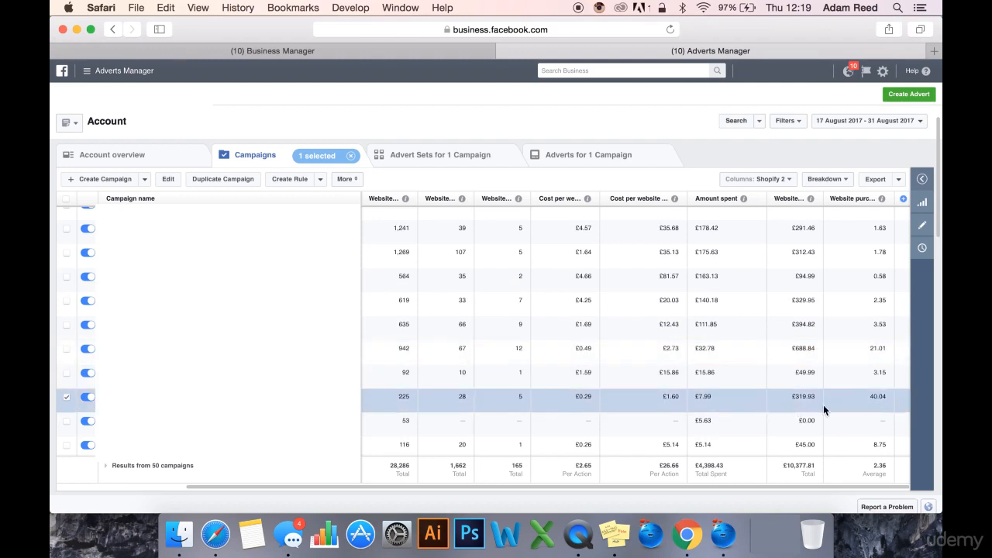
{"action": "left_click_drag", "start_coordinate": [868, 399], "coordinate": [888, 398]}
{"action": "left_click", "coordinate": [707, 406]}
Step: Compare the website action costs of the £111.85, £32.78 and £7.99 campaigns, and check the £7.99 campaign's revenue
{"action": "left_click", "coordinate": [664, 326]}
{"action": "left_click", "coordinate": [666, 348]}
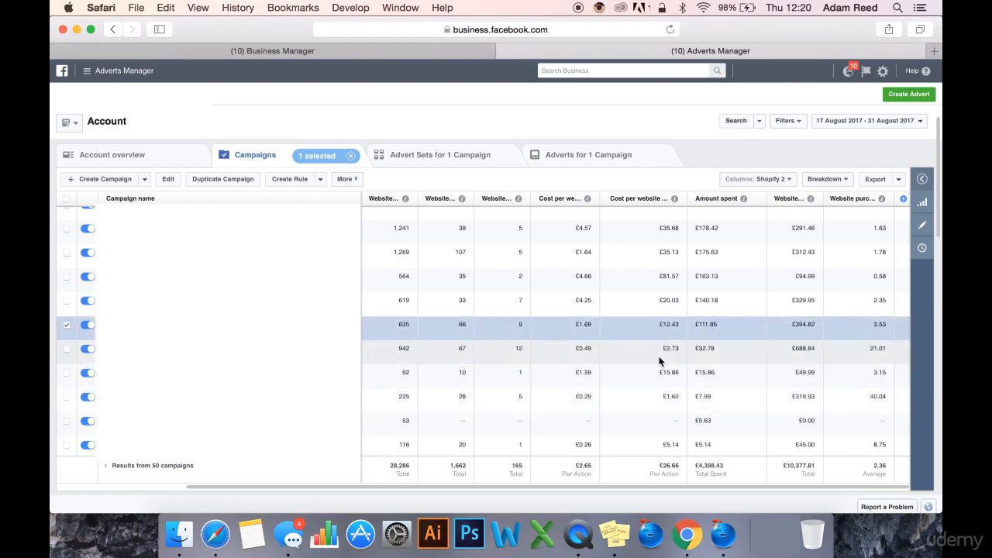
{"action": "left_click", "coordinate": [666, 399]}
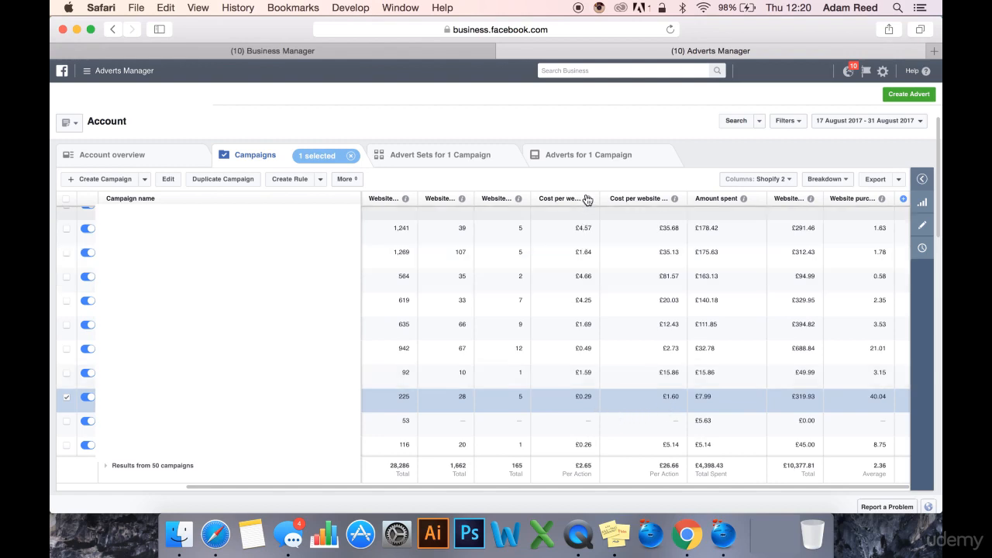
{"action": "mouse_move", "coordinate": [587, 203]}
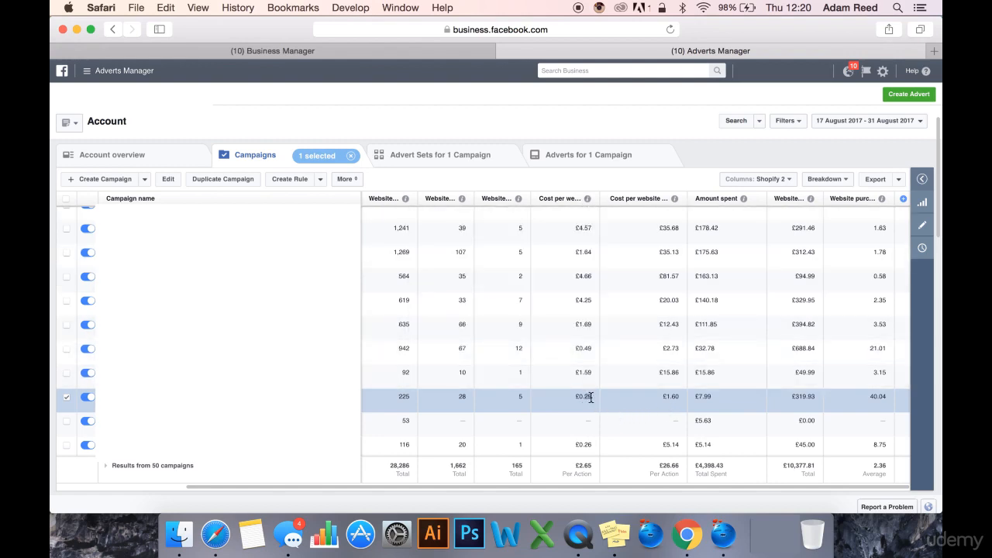
{"action": "left_click_drag", "start_coordinate": [663, 397], "coordinate": [679, 396]}
{"action": "left_click", "coordinate": [721, 393]}
{"action": "left_click_drag", "start_coordinate": [803, 396], "coordinate": [816, 398]}
{"action": "left_click", "coordinate": [816, 399]}
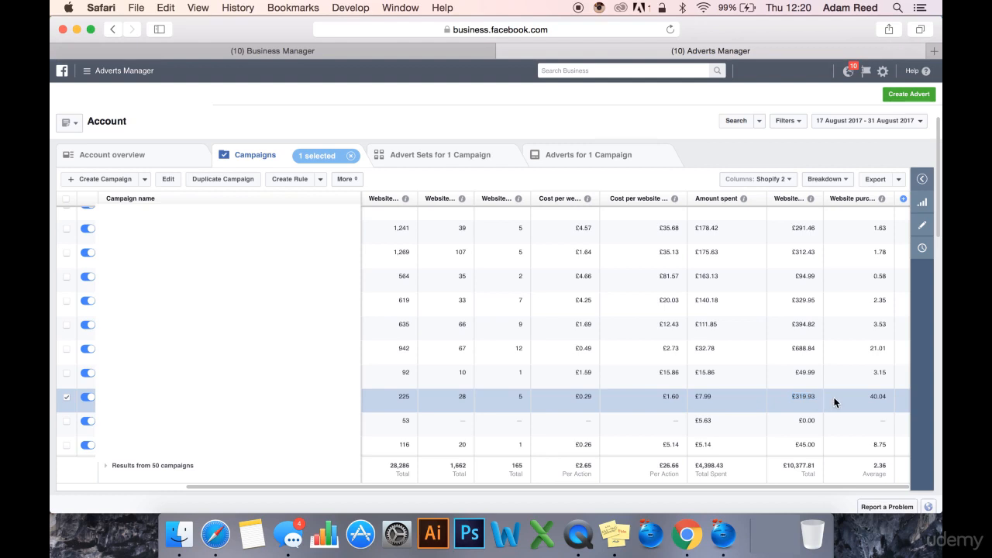